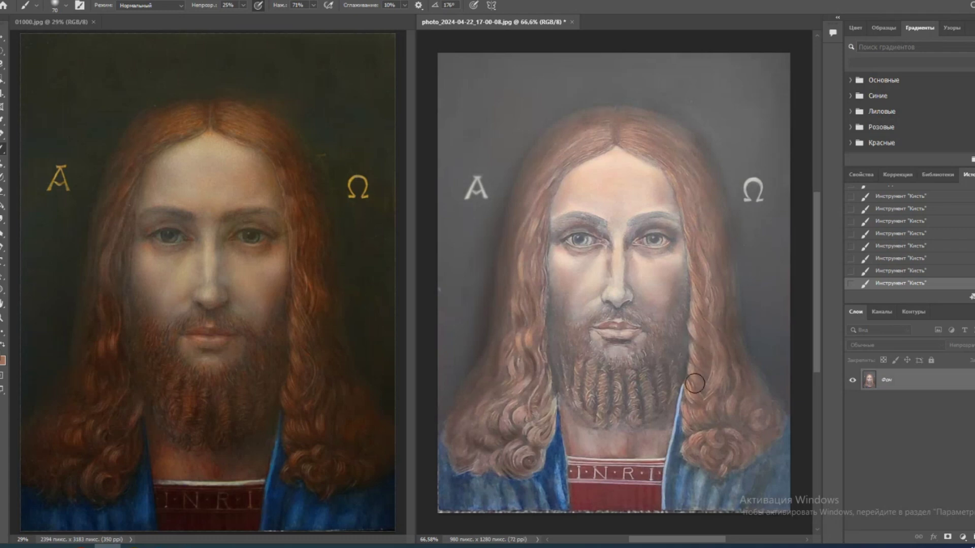
# Compare the reference and the portrait photo, and enlarge the Madonna and Child painting in the image viewer
pyautogui.click(326, 343)
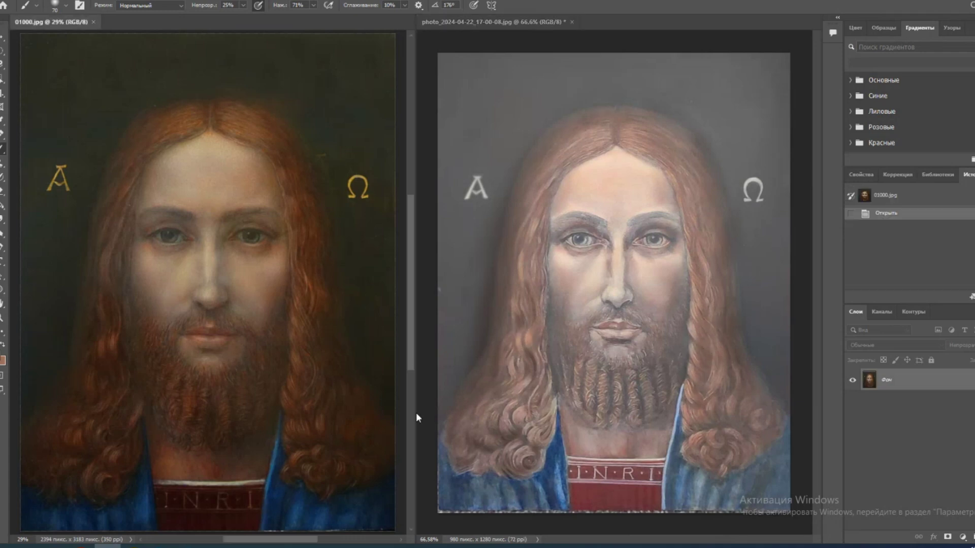
pyautogui.click(727, 362)
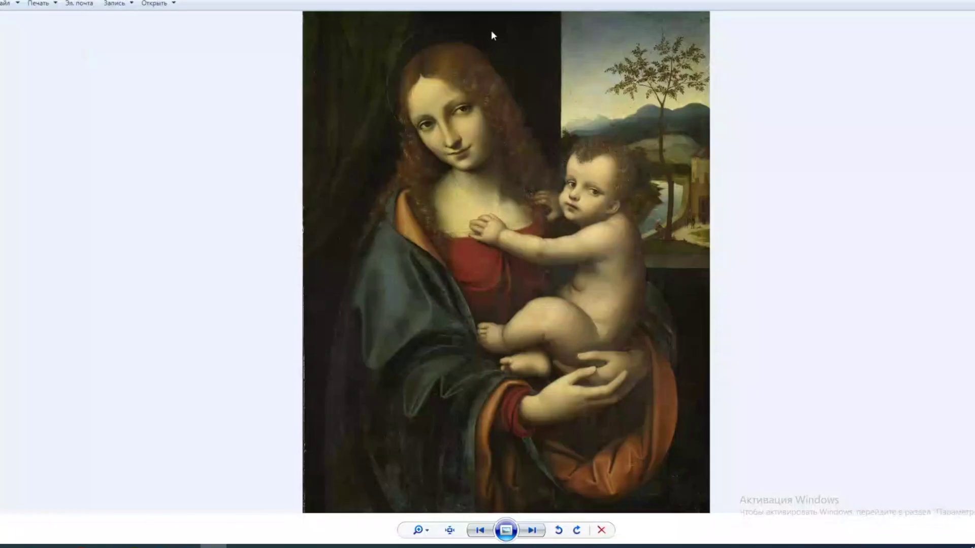
pyautogui.scroll(2, 492, 29)
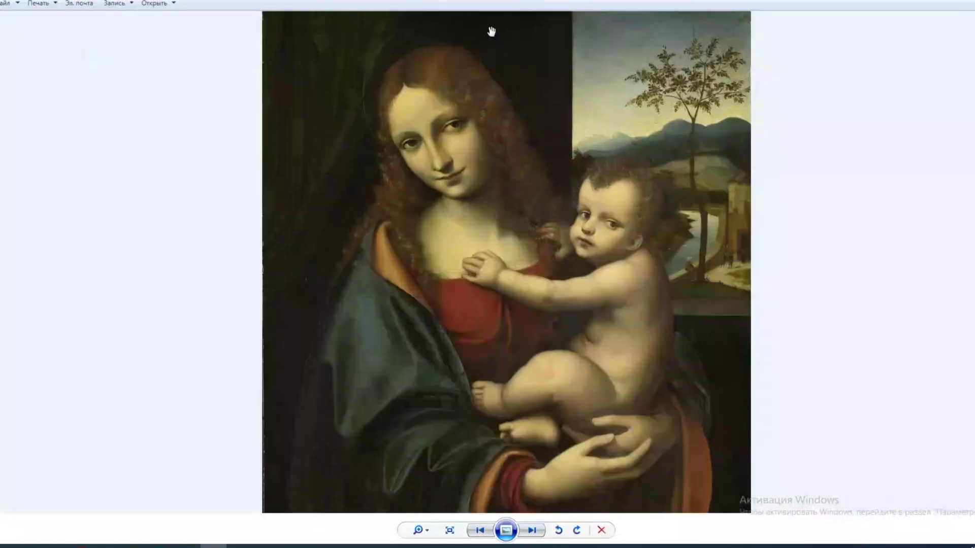
pyautogui.scroll(1, 495, 48)
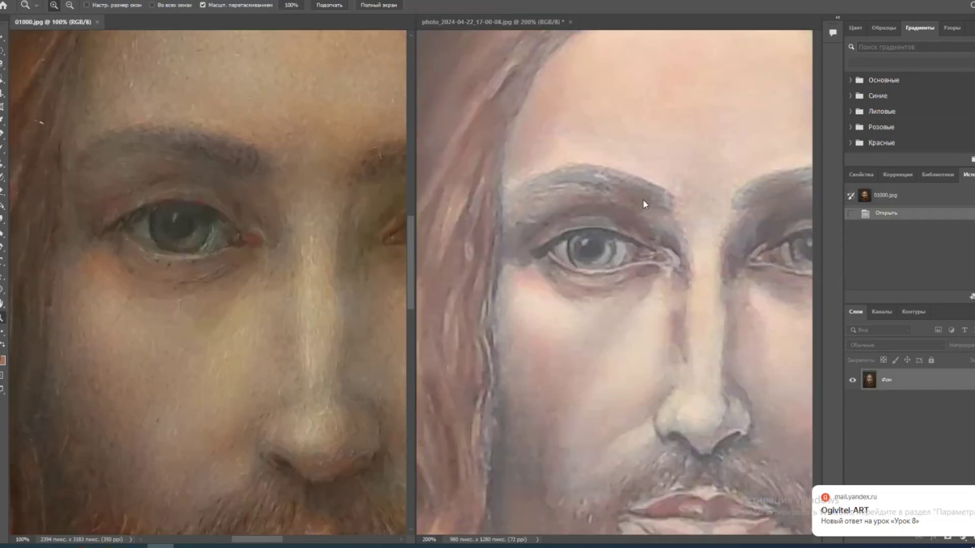
# Darken the eyebrow's inner end and the upper eyelid crease of the portrait's left-hand eye with a 15 px brush at 25% opacity
pyautogui.click(580, 219)
pyautogui.click(580, 220)
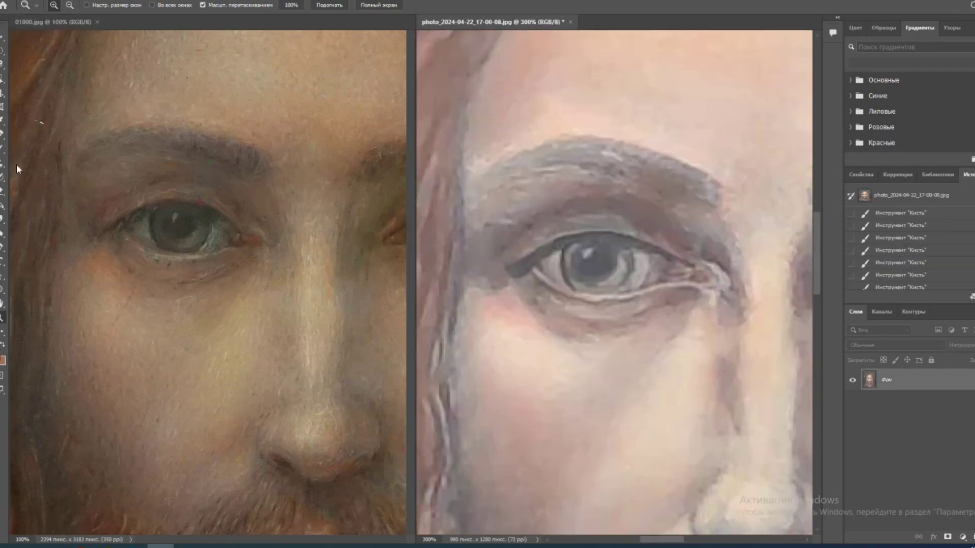
pyautogui.press('b')
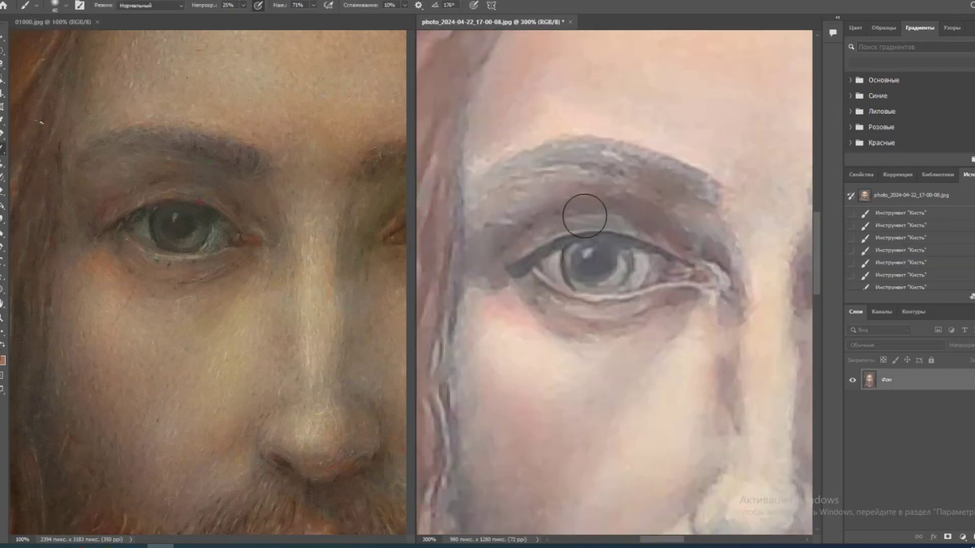
pyautogui.press('[')
pyautogui.moveTo(649, 229); pyautogui.dragTo(649, 230)
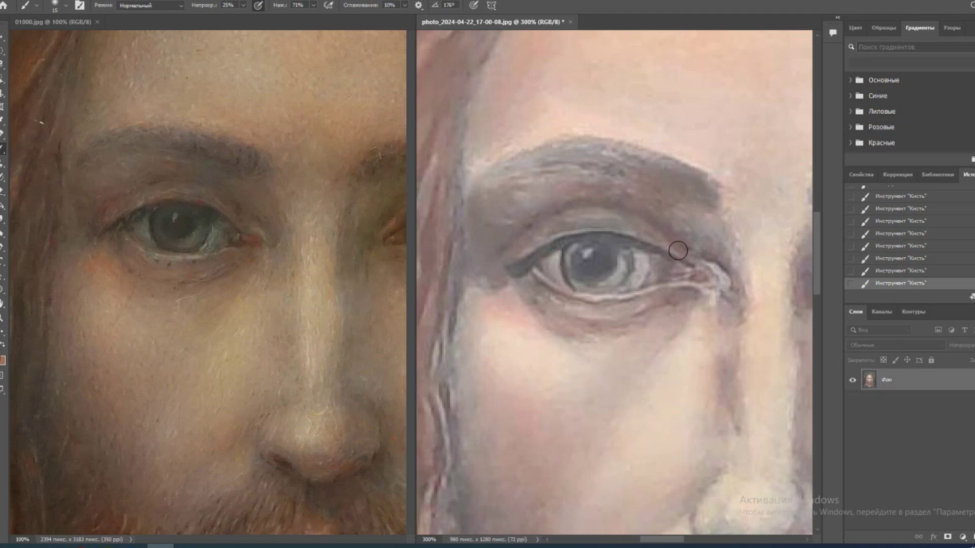
# Set the brush opacity to 3% and glaze a reddish tone over the inner corner and eyelid of the same eye
pyautogui.click(3, 359)
pyautogui.press('Escape')
pyautogui.press('0')
pyautogui.press('3')
pyautogui.moveTo(687, 267); pyautogui.dragTo(680, 272)
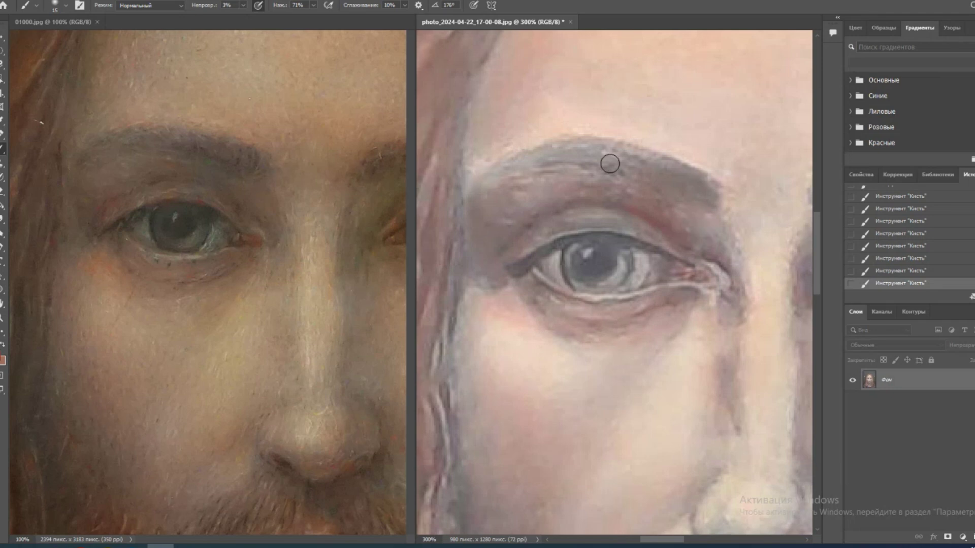
# Fit the whole portrait photo in its window and open the foreground colour for choosing
pyautogui.click(3, 318)
pyautogui.rightClick(596, 280)
pyautogui.click(616, 287)
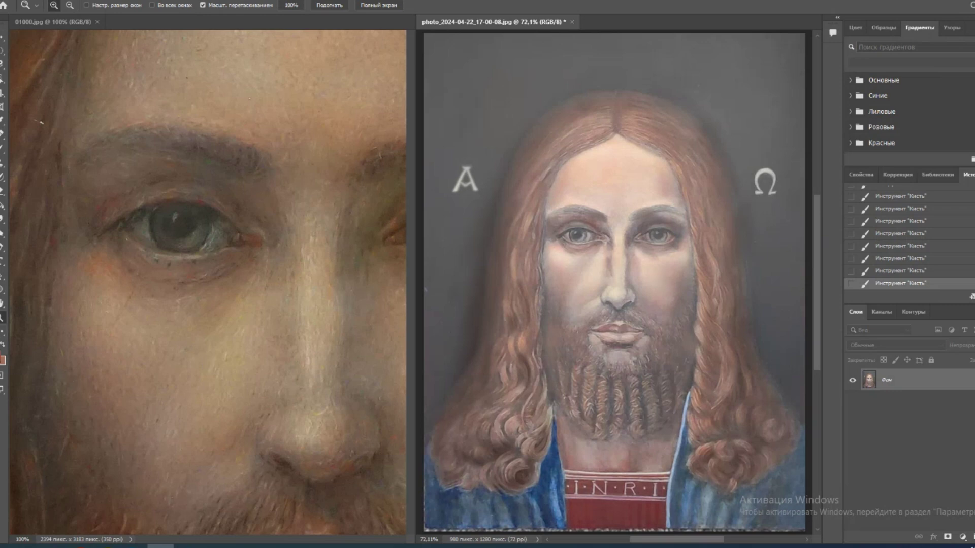
pyautogui.press('i')
pyautogui.click(2, 361)
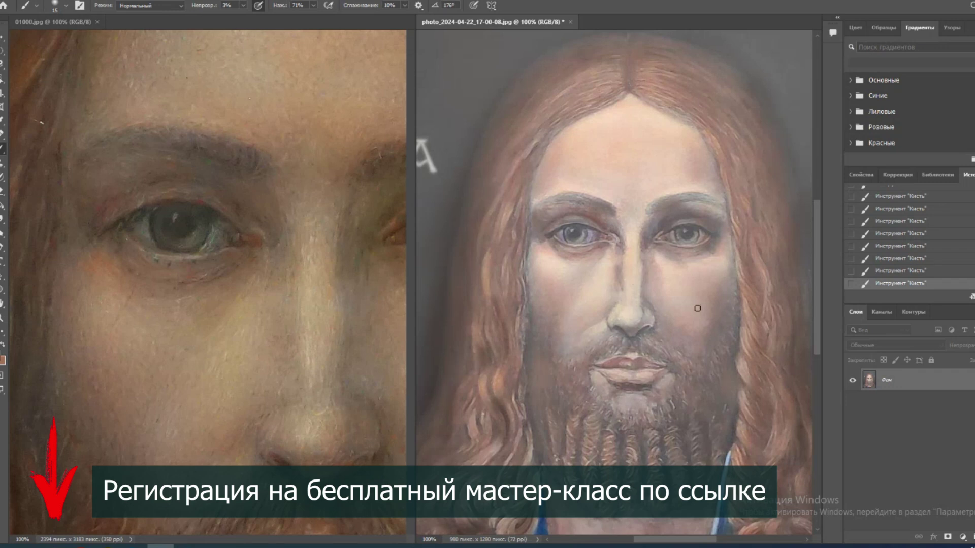
# Set the brush opacity to 41%
pyautogui.scroll(2, 569, 345)
pyautogui.press('4')
pyautogui.press('1')
pyautogui.scroll(-2, 193, 370)
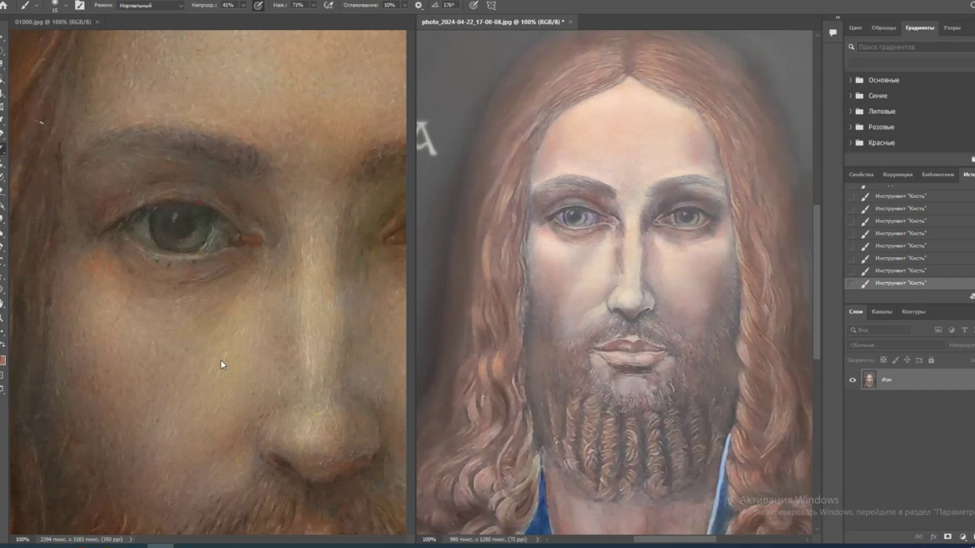
# Bring the nose and mouth of the reference into view and choose a very dark brown foreground colour with hue 38°
pyautogui.click(220, 359)
pyautogui.scroll(-3, 226, 366)
pyautogui.scroll(-2, 225, 366)
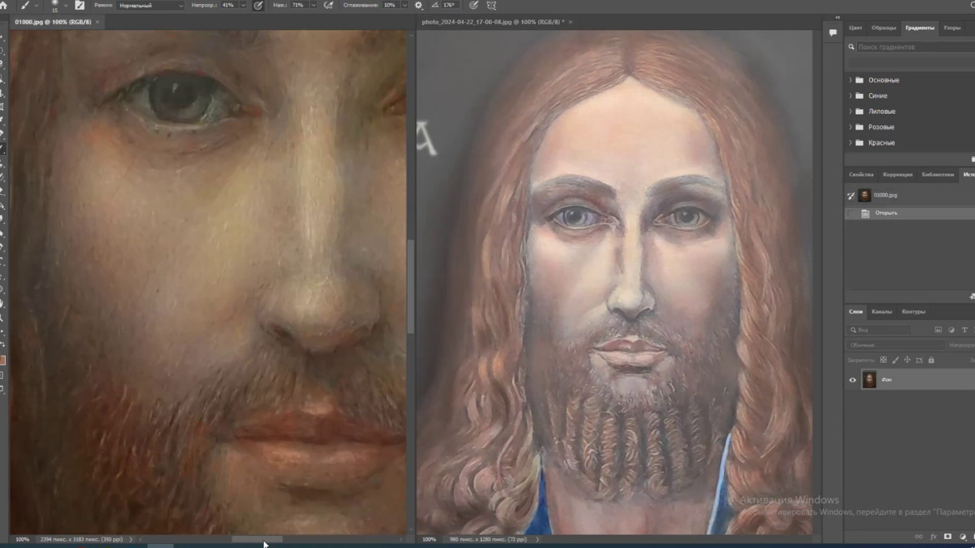
pyautogui.hscroll(3, 264, 543)
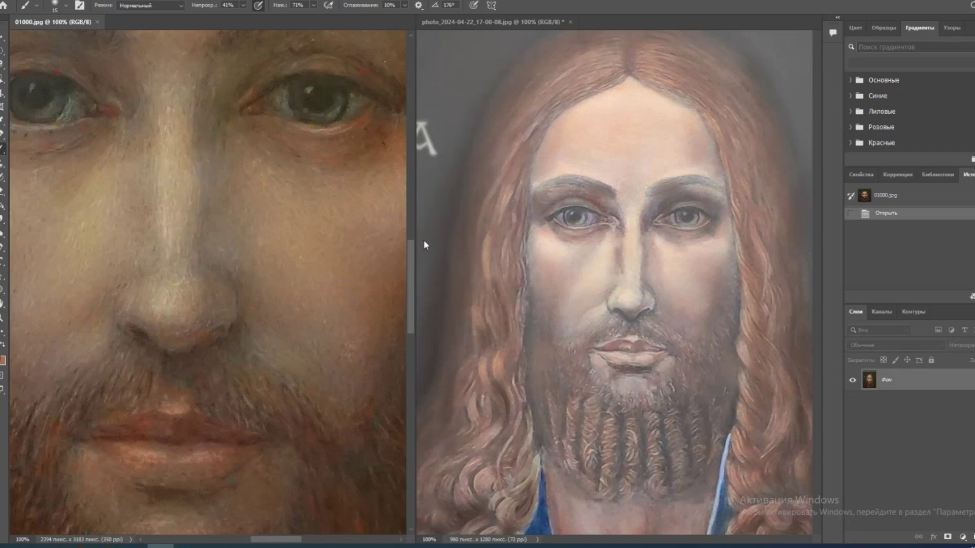
pyautogui.click(2, 361)
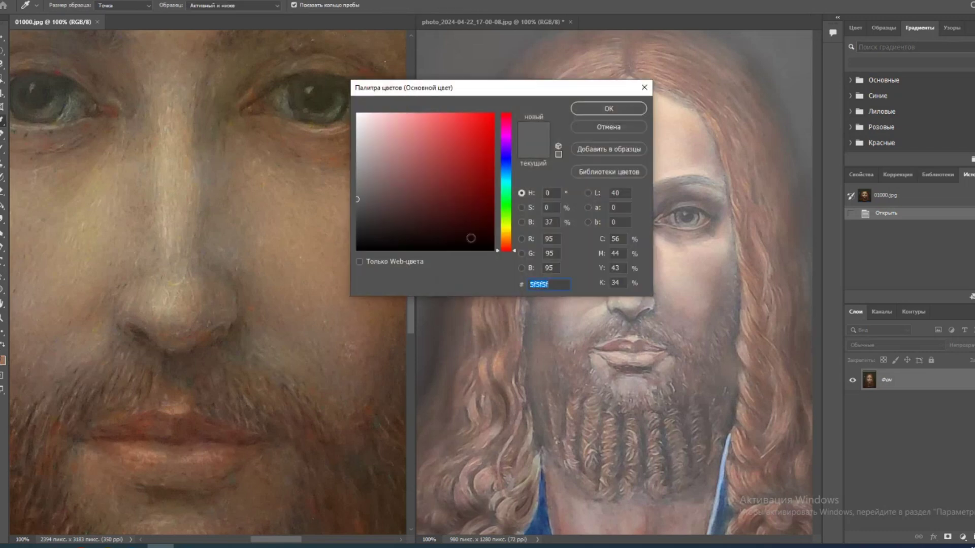
pyautogui.click(507, 236)
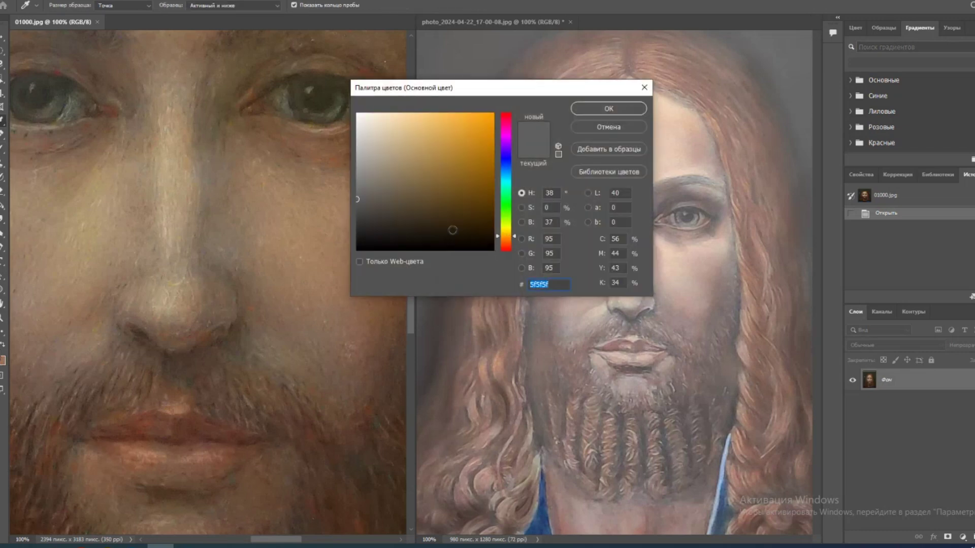
pyautogui.click(442, 228)
pyautogui.click(609, 109)
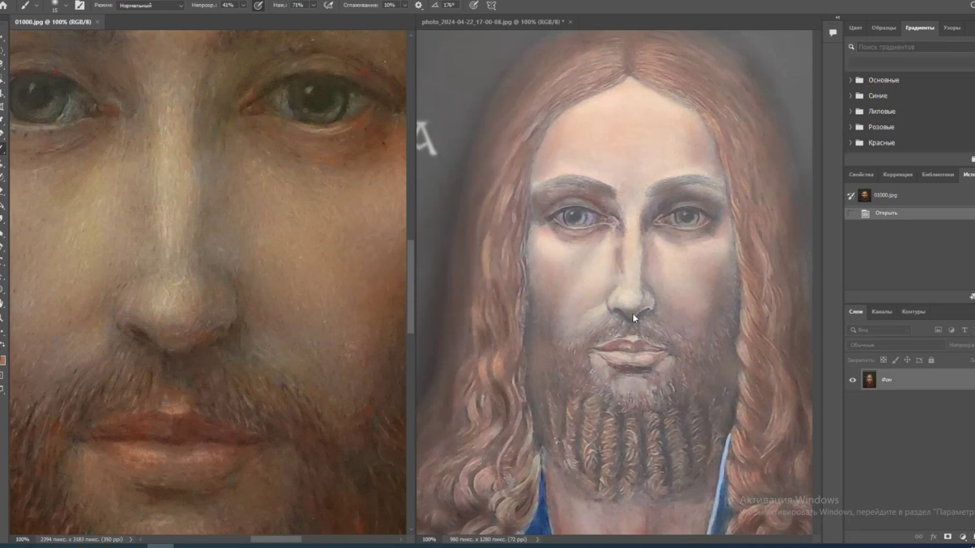
pyautogui.click(627, 330)
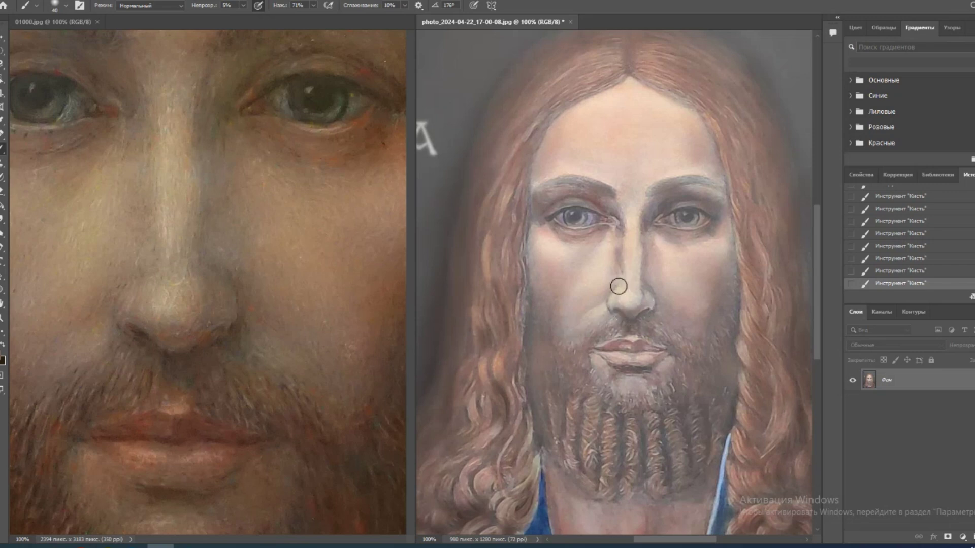
# Enlarge the brush to 250 px and glaze the dark brown over the portrait's cheeks, nose and moustache area at 5% opacity
pyautogui.press(']')
pyautogui.press(']')
pyautogui.press(']')
pyautogui.press(']')
pyautogui.press(']')
pyautogui.press(']')
pyautogui.press(']')
pyautogui.press(']')
pyautogui.press(']')
pyautogui.press(']')
pyautogui.press(']')
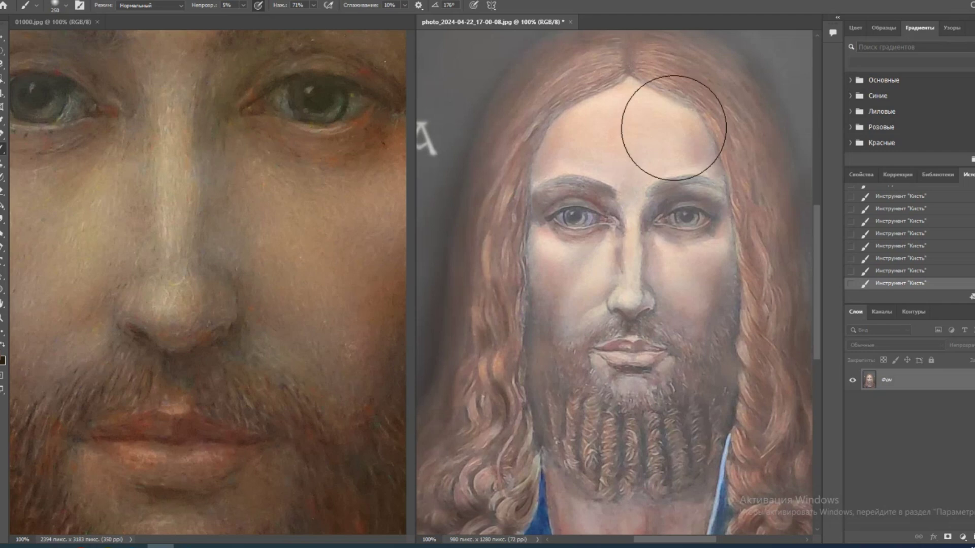
pyautogui.moveTo(692, 300)
pyautogui.mouseDown()
pyautogui.moveTo(594, 265)
pyautogui.moveTo(614, 287)
pyautogui.mouseUp()
pyautogui.moveTo(589, 333)
pyautogui.mouseDown()
pyautogui.moveTo(550, 317)
pyautogui.moveTo(591, 344)
pyautogui.mouseUp()
pyautogui.moveTo(657, 256)
pyautogui.mouseDown()
pyautogui.moveTo(675, 310)
pyautogui.moveTo(684, 240)
pyautogui.moveTo(730, 236)
pyautogui.moveTo(632, 178)
pyautogui.moveTo(642, 209)
pyautogui.moveTo(630, 184)
pyautogui.moveTo(638, 201)
pyautogui.moveTo(645, 121)
pyautogui.moveTo(670, 248)
pyautogui.moveTo(663, 94)
pyautogui.moveTo(567, 157)
pyautogui.moveTo(656, 321)
pyautogui.moveTo(545, 358)
pyautogui.mouseUp()
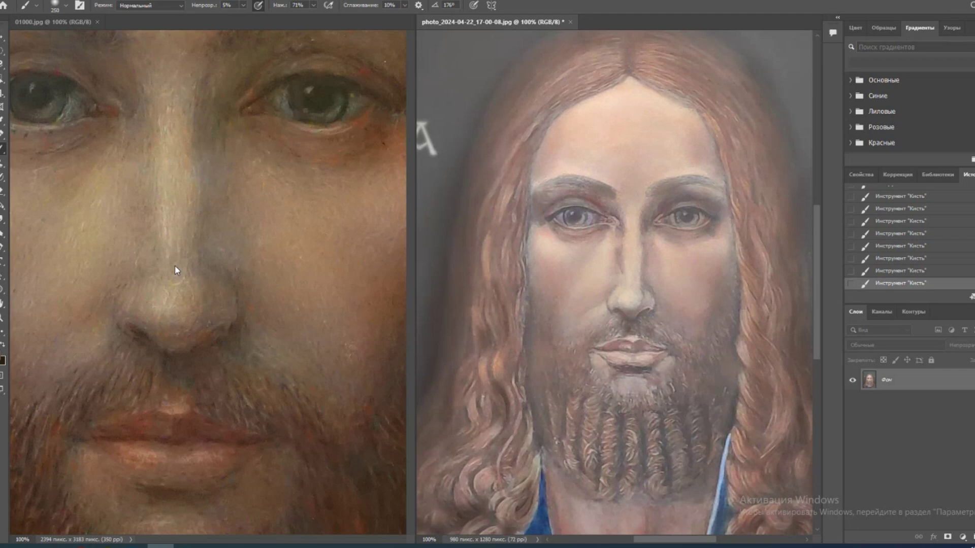
# Reduce the brush to 80 px and shade the cheek along the shadowed side of the portrait's nose at 5% opacity
pyautogui.keyDown('alt'); pyautogui.click(602, 266); pyautogui.keyUp('alt')
pyautogui.press('[')
pyautogui.press('[')
pyautogui.press('[')
pyautogui.press('[')
pyautogui.press('[')
pyautogui.press('[')
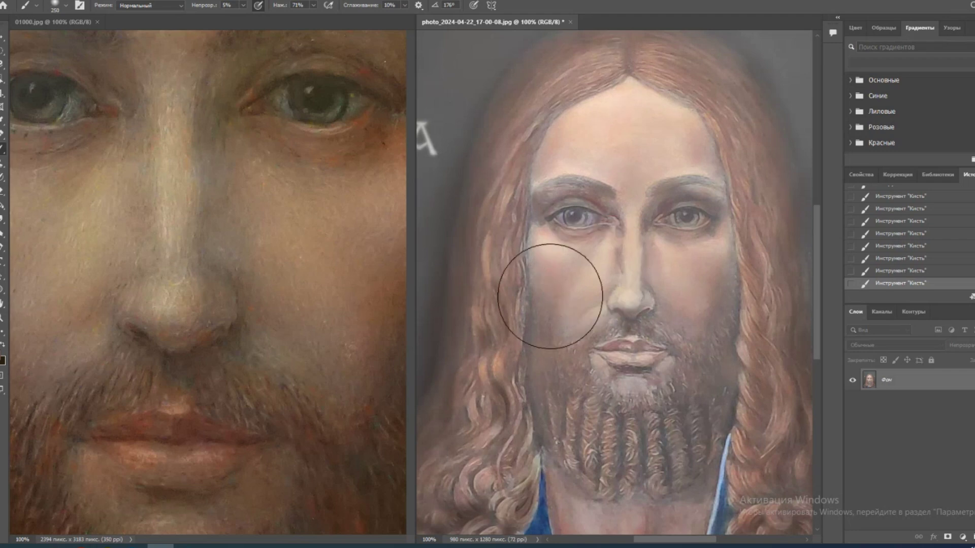
pyautogui.moveTo(666, 271)
pyautogui.mouseDown()
pyautogui.moveTo(679, 270)
pyautogui.moveTo(692, 307)
pyautogui.moveTo(662, 257)
pyautogui.mouseUp()
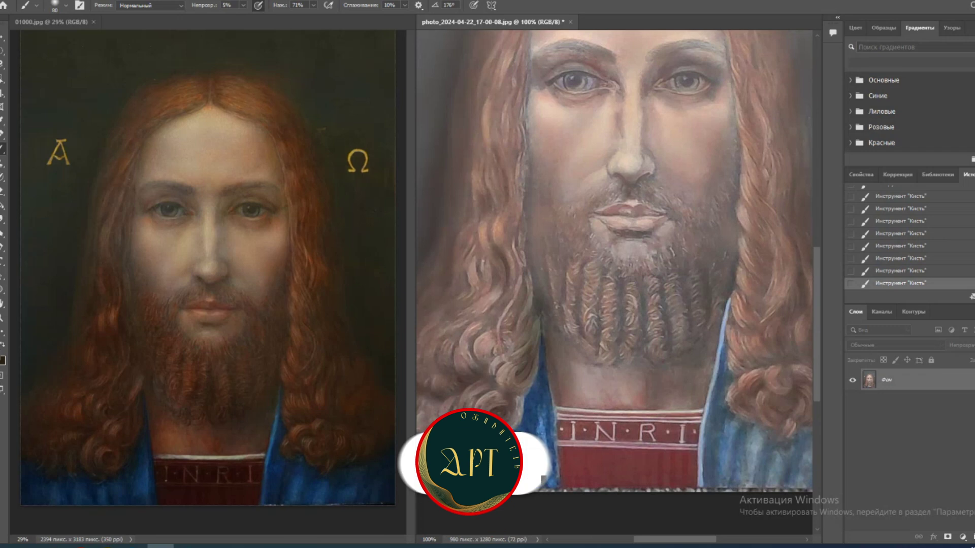
# Fit the whole portrait photo in its window, align it with the reference for comparison and return to the Brush tool
pyautogui.press('z')
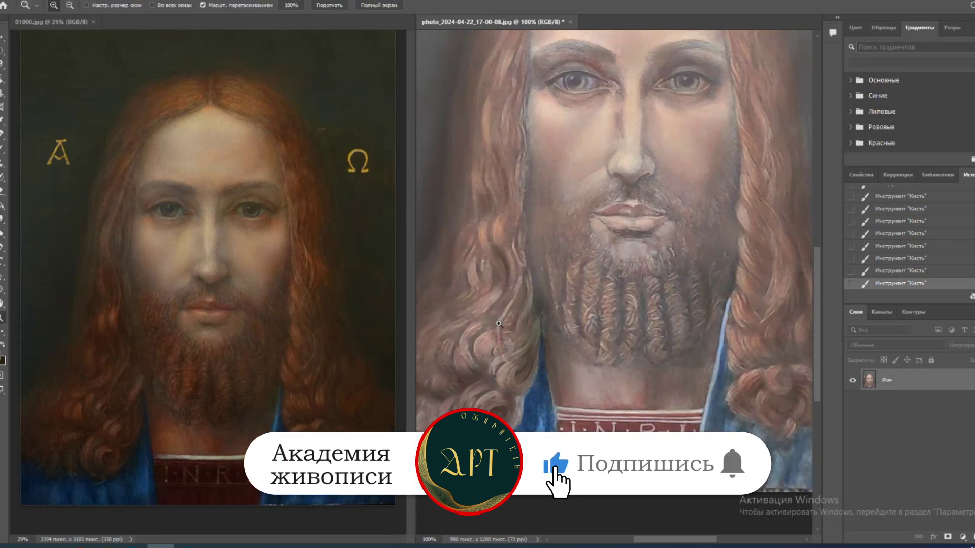
pyautogui.rightClick(587, 311)
pyautogui.click(606, 316)
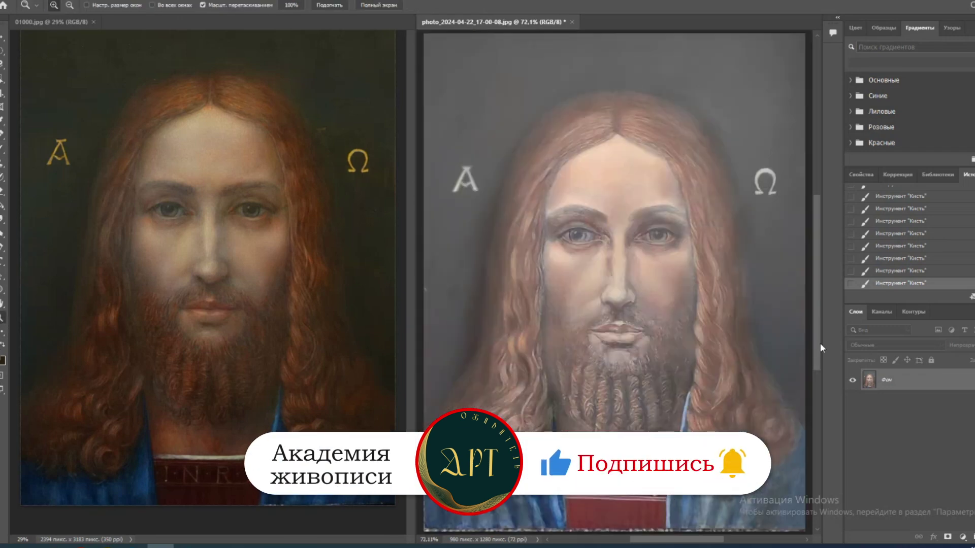
pyautogui.moveTo(817, 360); pyautogui.dragTo(817, 381)
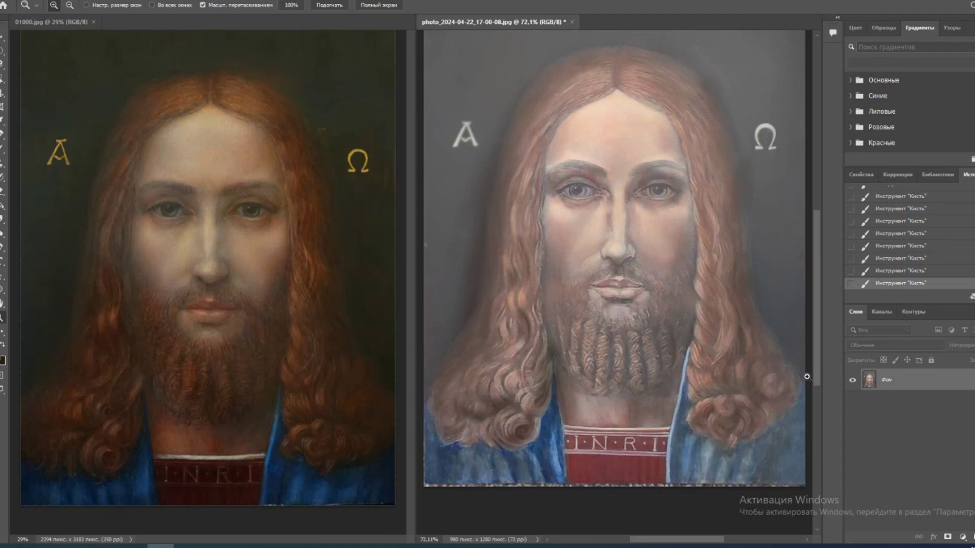
pyautogui.press('b')
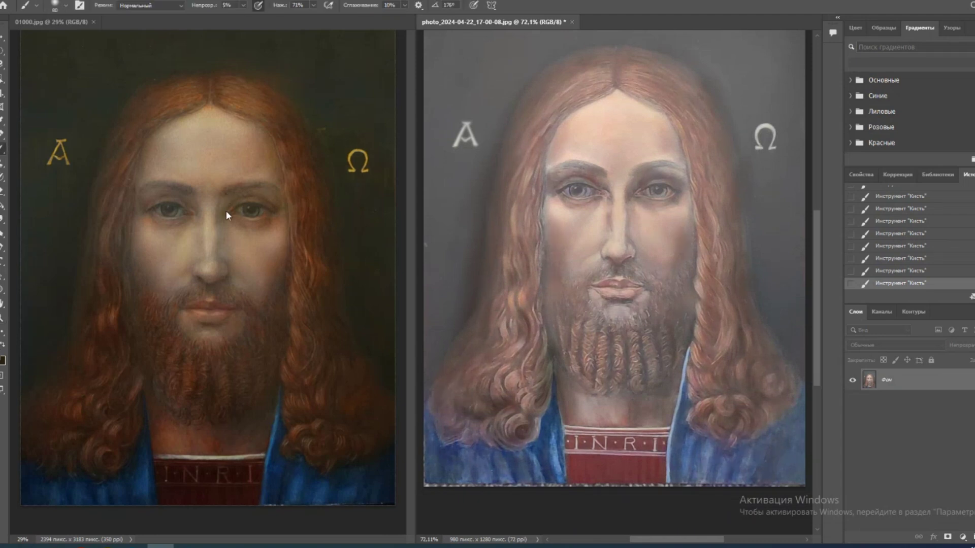